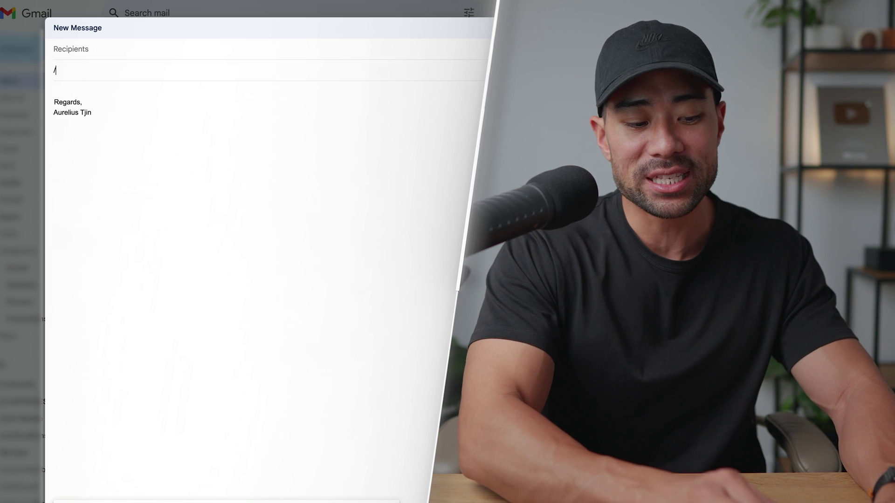
Step: Use slash shortcuts such as /intro to insert saved text into the email drafts
type("uick")
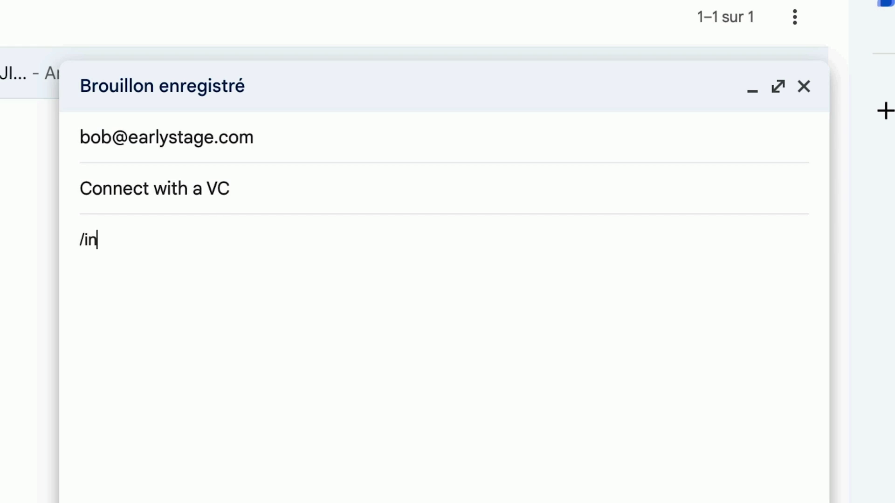
type("tro")
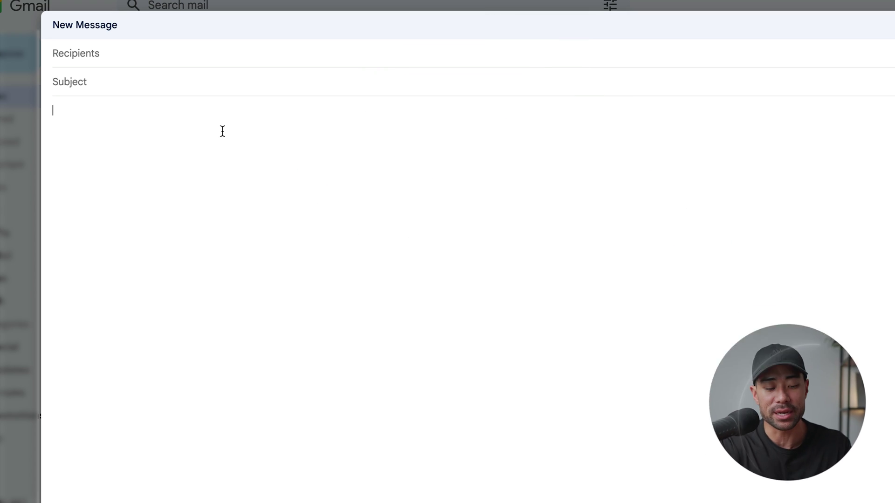
Step: Enter the /sig signature shortcut in the new message body, followed by a saved email shortcut
type("/")
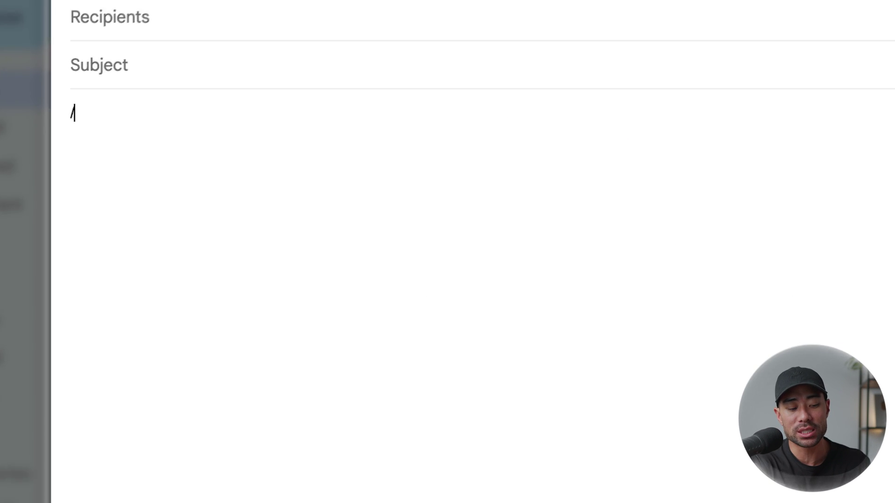
type("si")
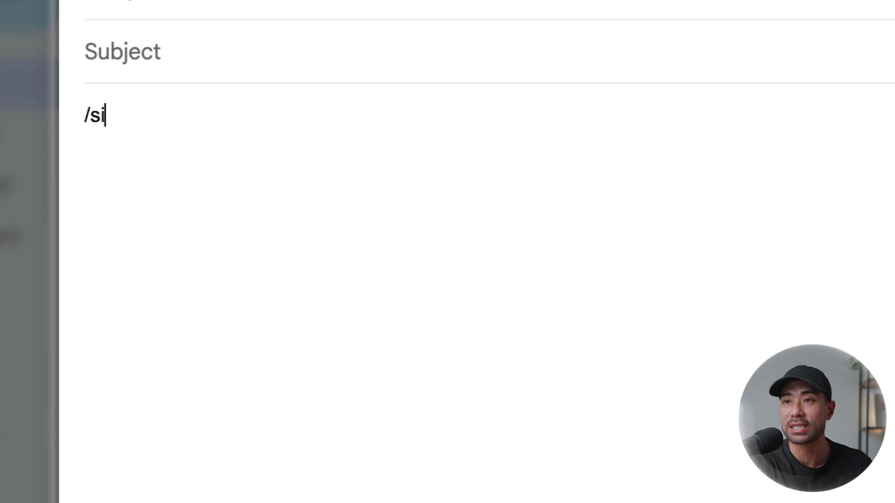
type("g")
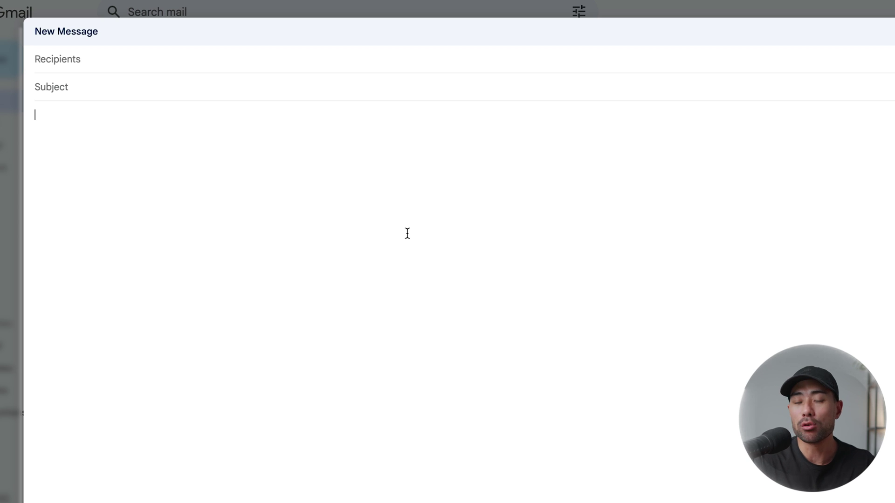
type("emai")
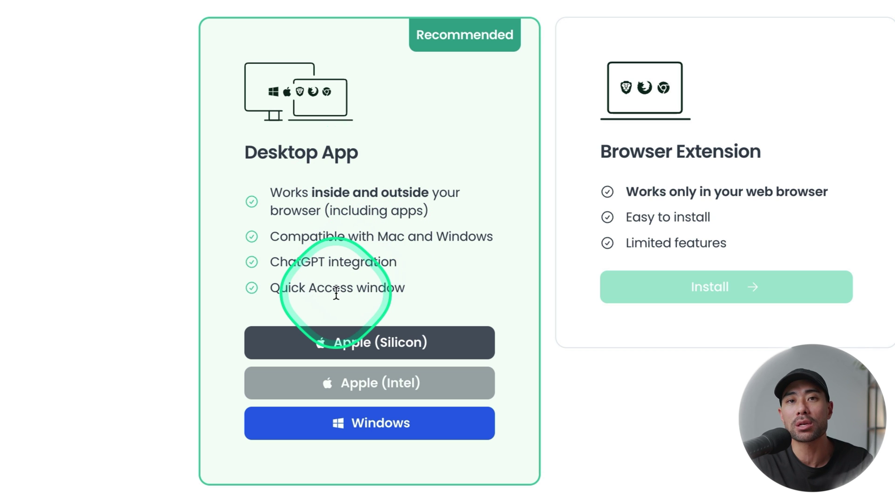
Step: Open the typedesk web app to reach the list of saved canned responses
left_click(401, 216)
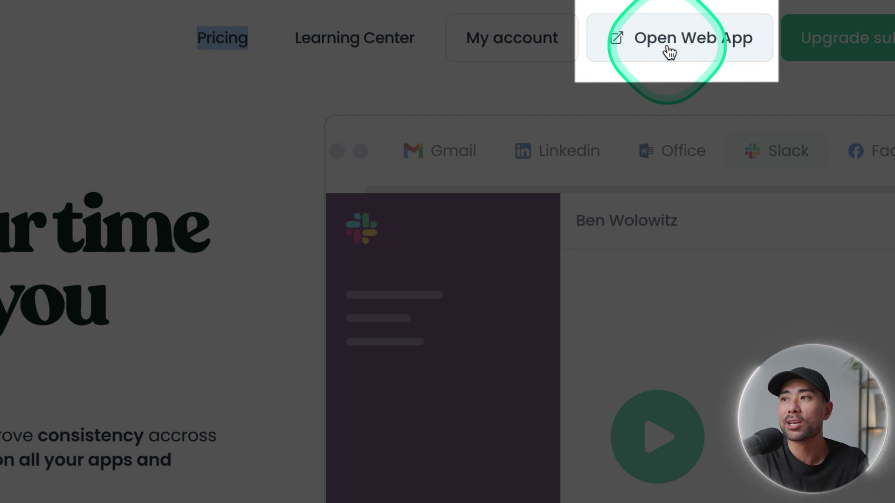
left_click(669, 49)
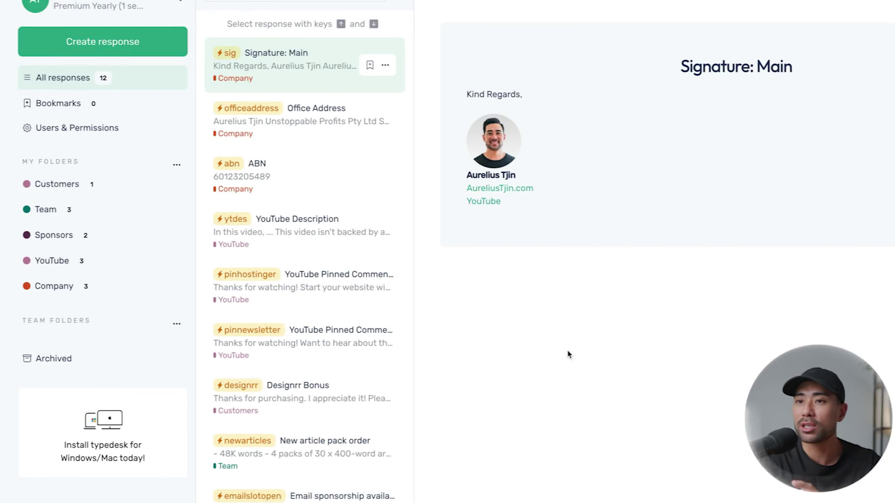
left_click(375, 264)
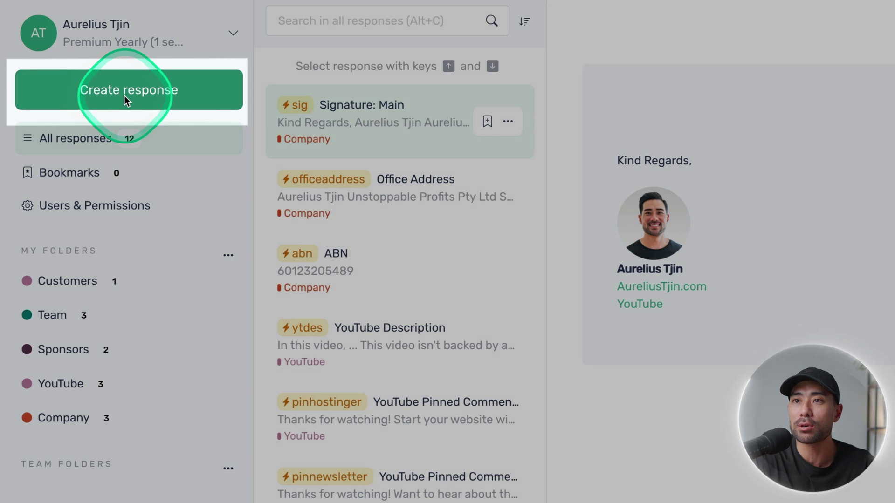
Step: Create a canned response named "Email Signature" containing "Best Regards,", the sender's full name and the sender's website
left_click(124, 96)
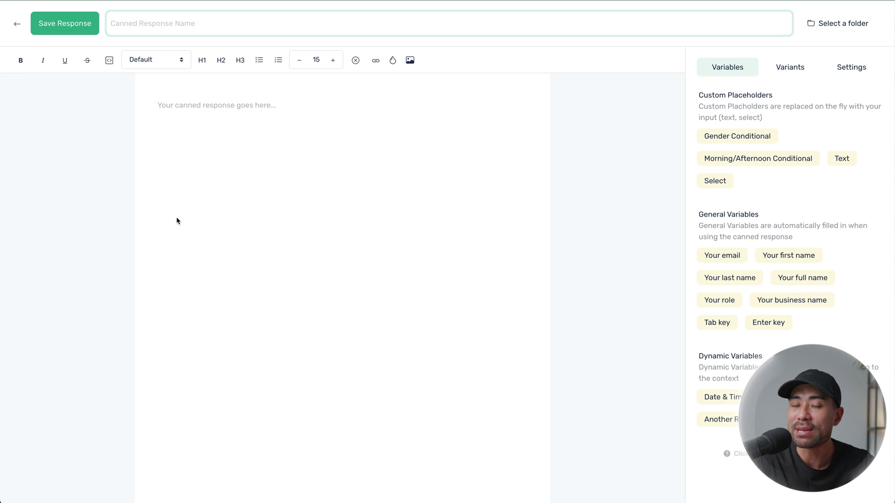
type("Email Signature")
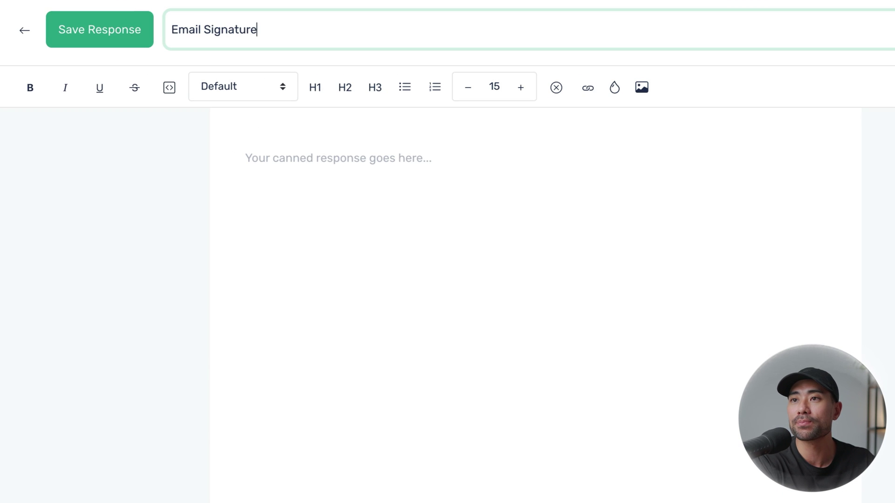
left_click(432, 251)
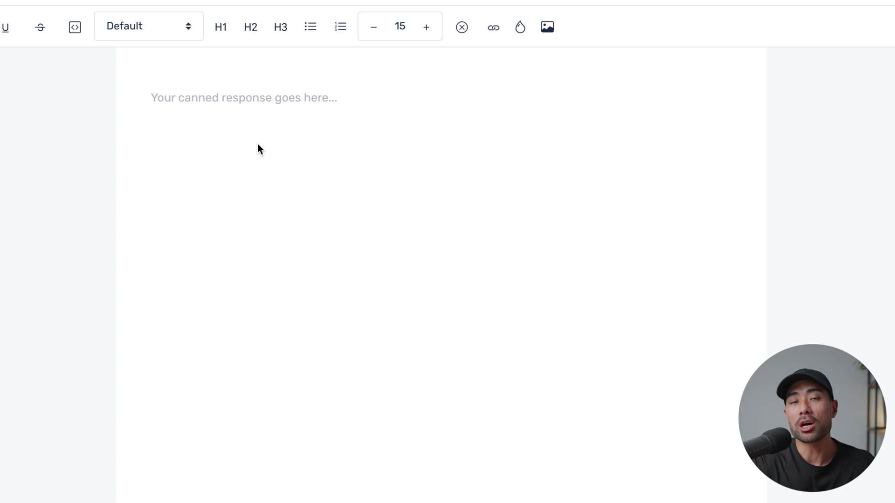
type("Best Regards,")
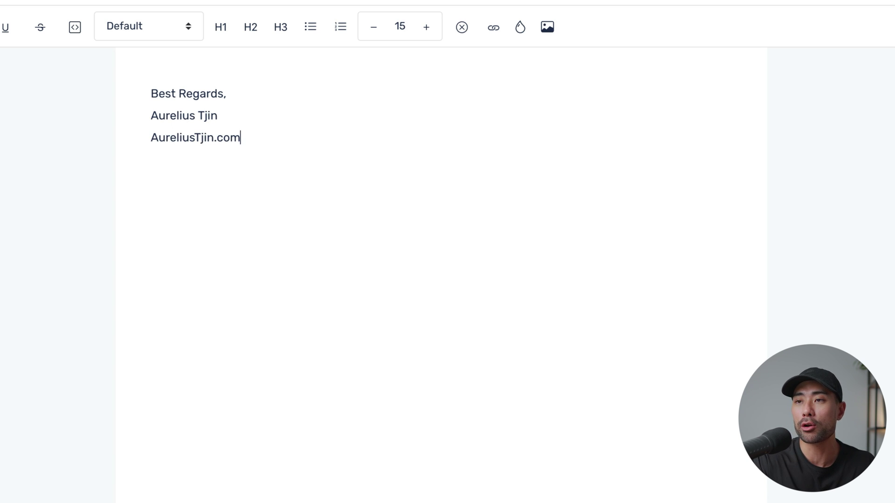
Step: Link the website line of the signature to the sender's https website address
triple_click(224, 137)
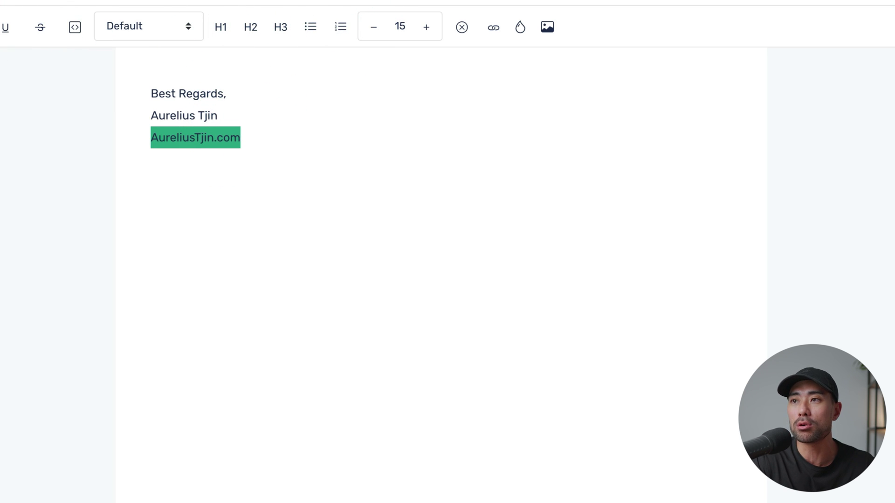
left_click(494, 29)
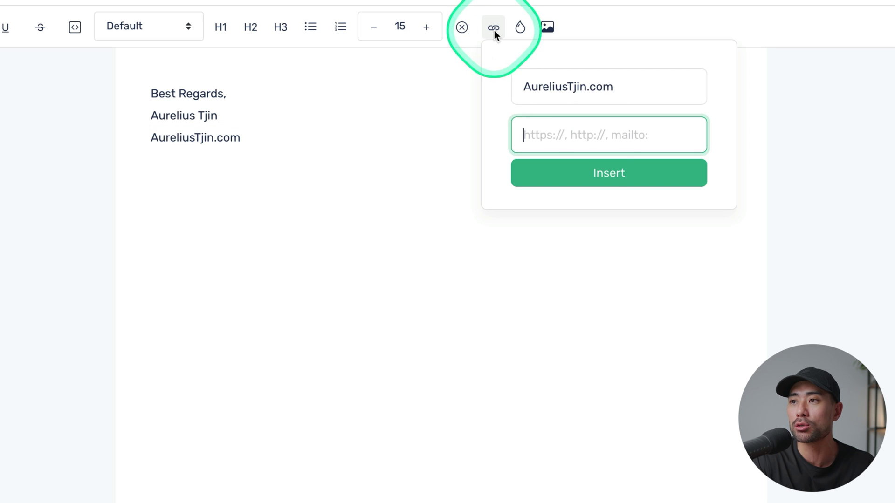
type("https://aureliustjin.com")
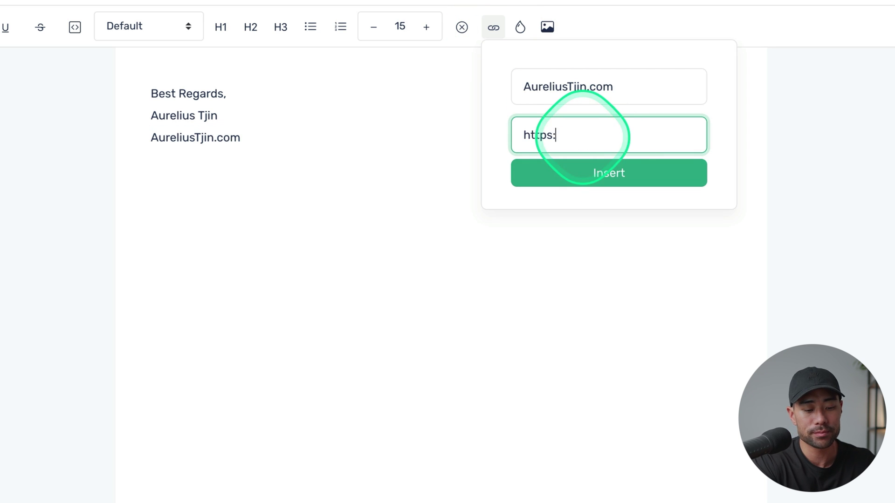
left_click(605, 183)
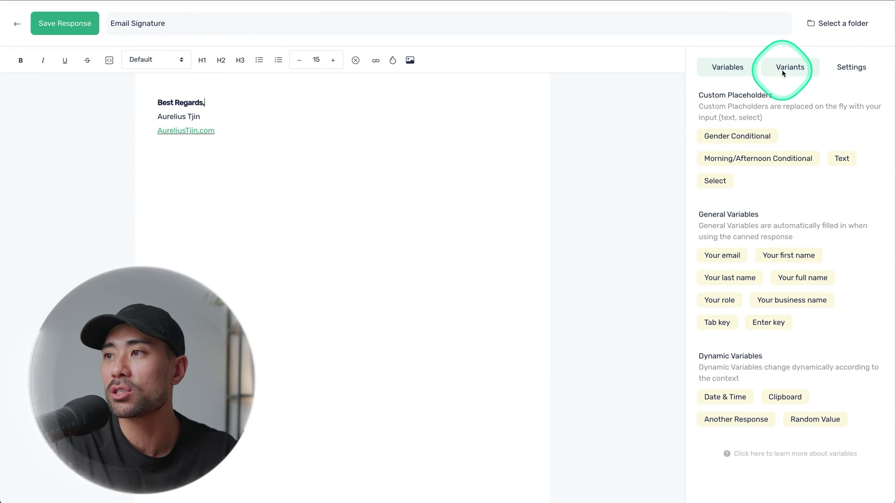
Step: Review the variables and variants available for the response and open its settings
left_click(725, 70)
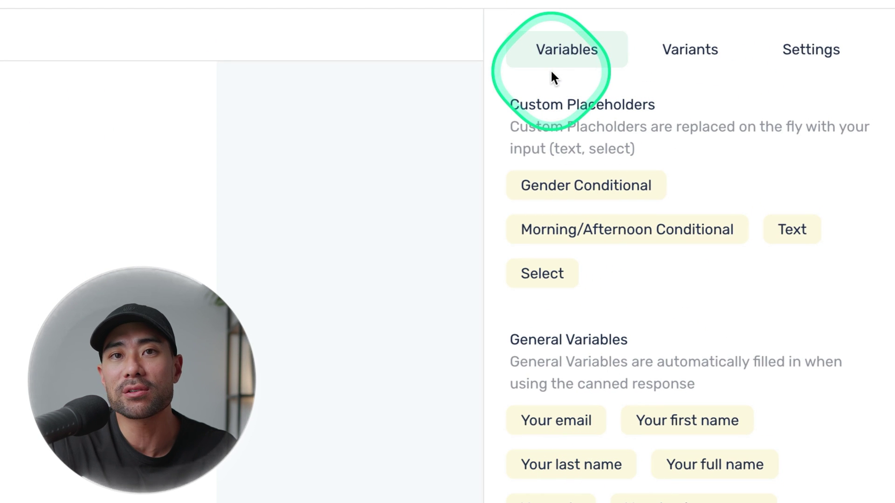
left_click(561, 60)
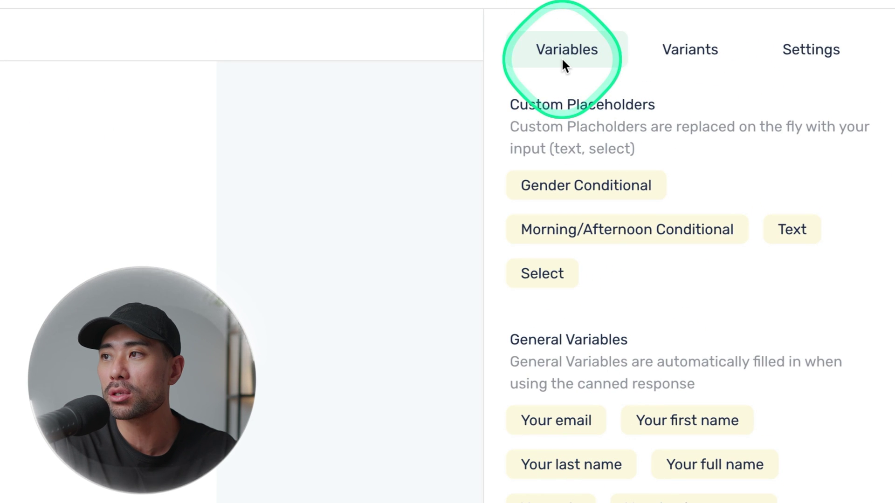
left_click(694, 52)
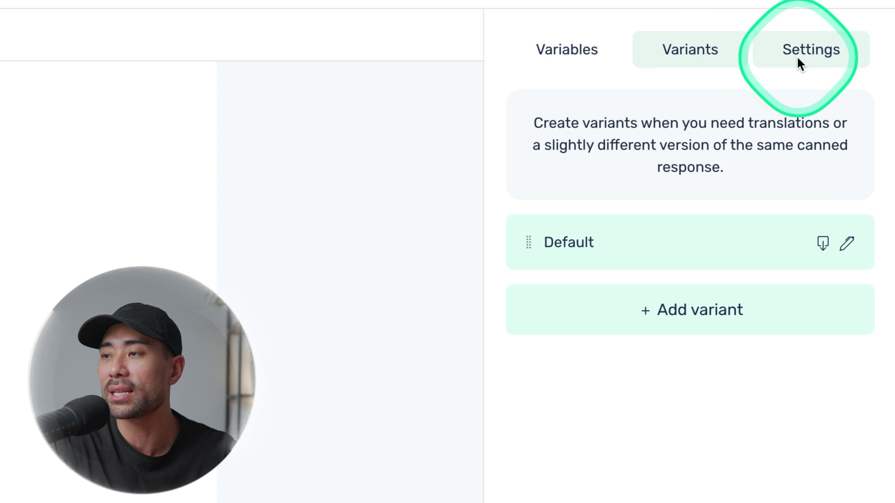
left_click(797, 60)
Step: Try to start the quick response shortcut with a slash, and clear the entry
left_click(539, 155)
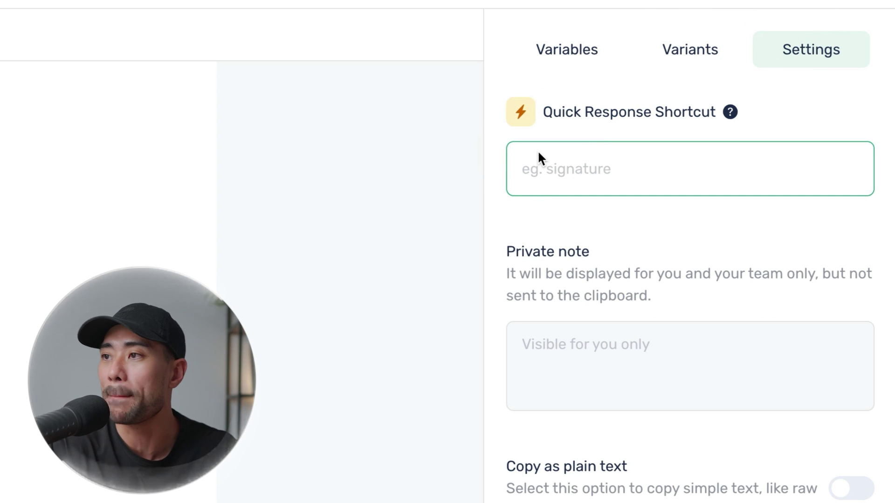
left_click(557, 171)
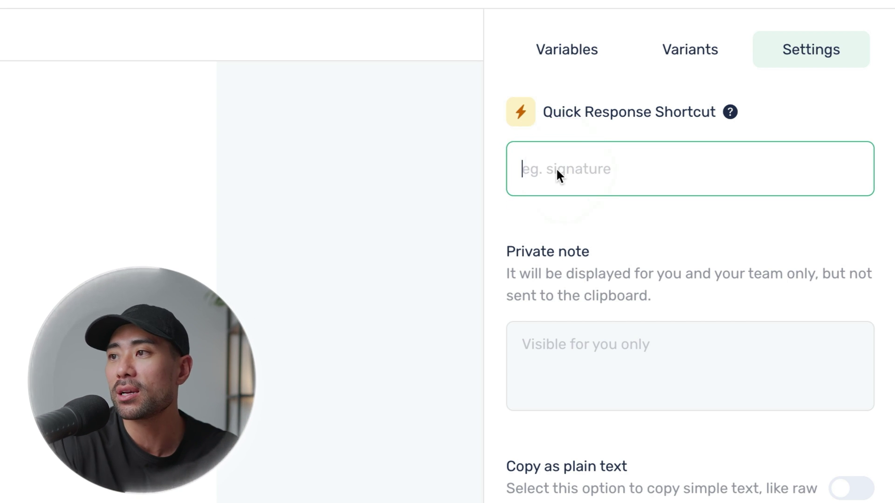
left_click(557, 170)
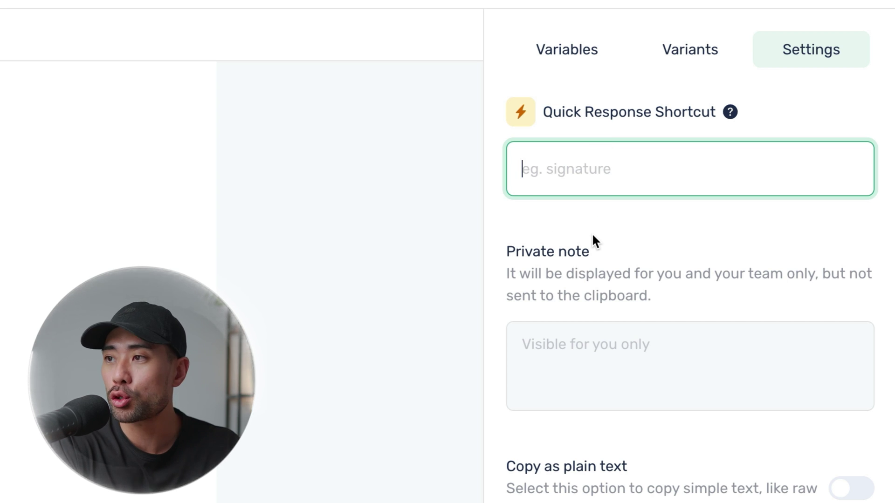
type("/")
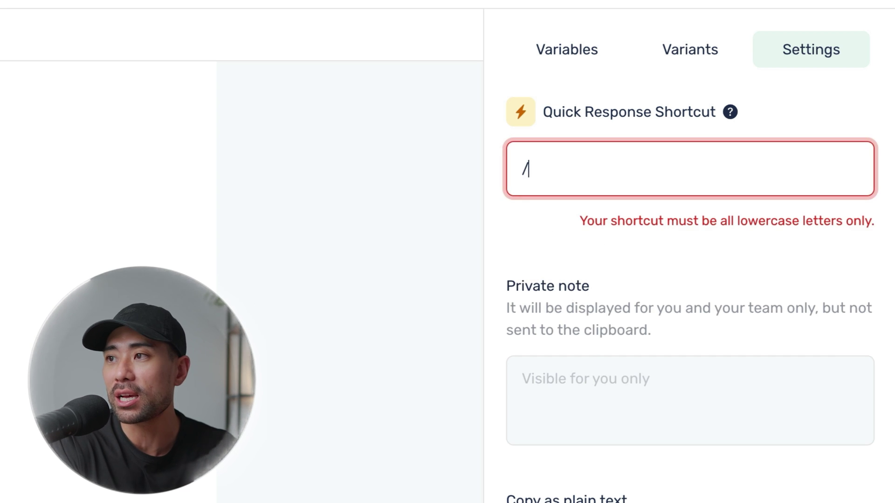
key("BackSpace")
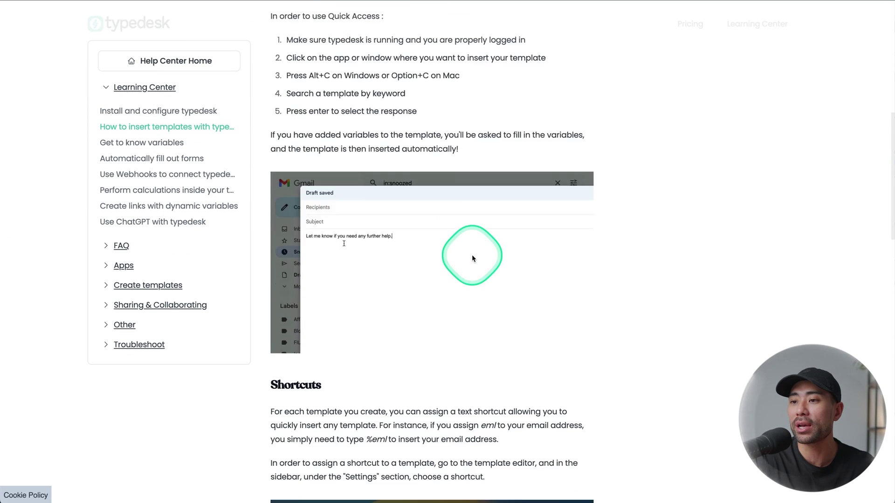
Step: Read the help article's Shortcuts section on which characters trigger a shortcut
scroll(410, 275, "down", 7)
scroll(410, 274, "up", 1)
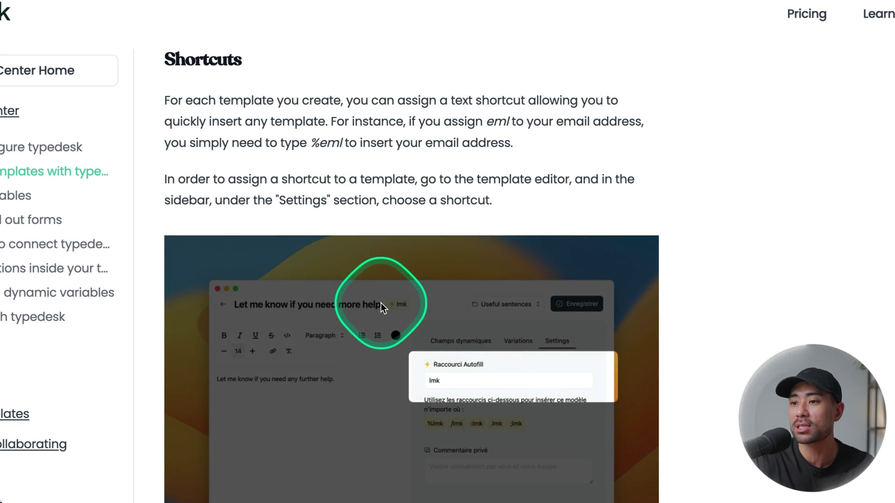
scroll(381, 303, "down", 8)
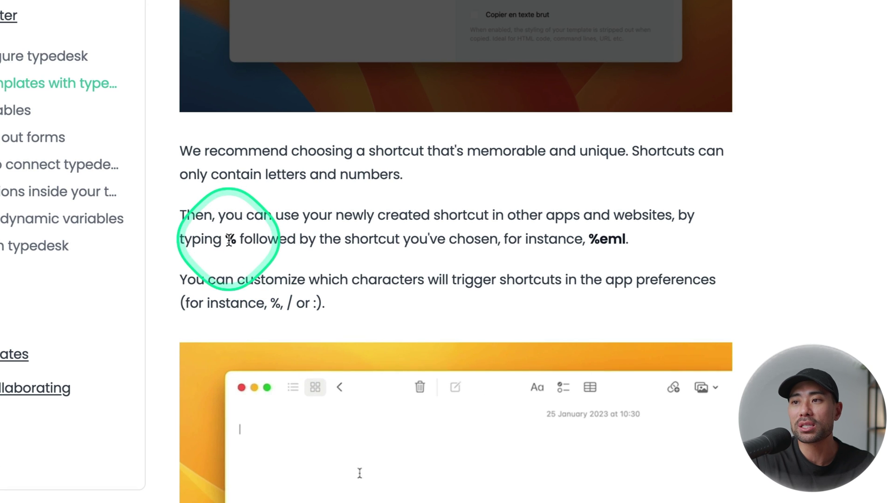
double_click(230, 239)
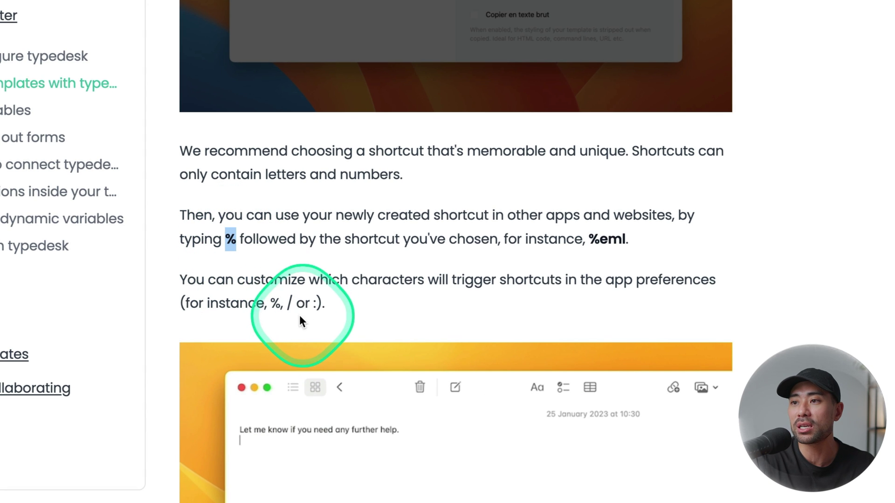
double_click(314, 303)
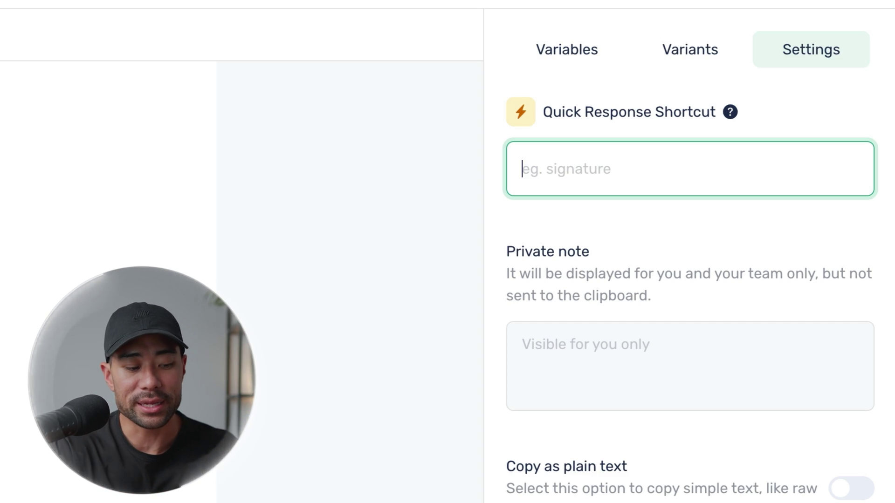
Step: Set the Email Signature response's quick response shortcut to sg
type("sg")
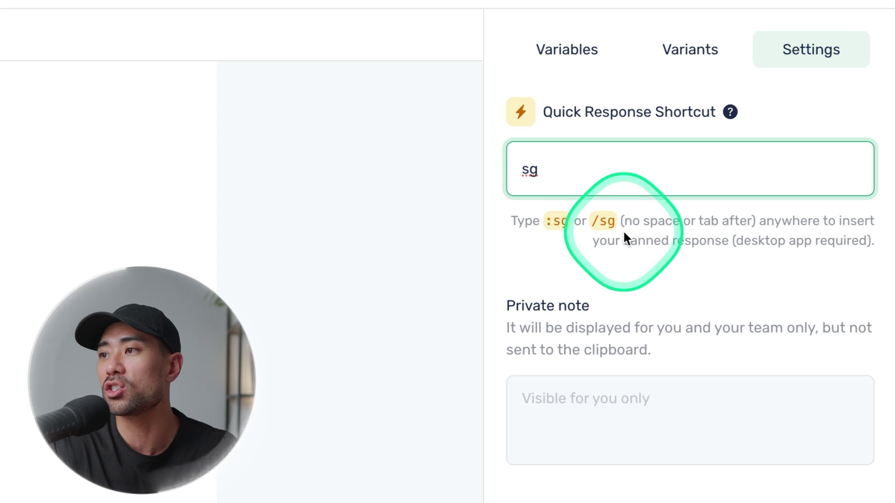
left_click(721, 271)
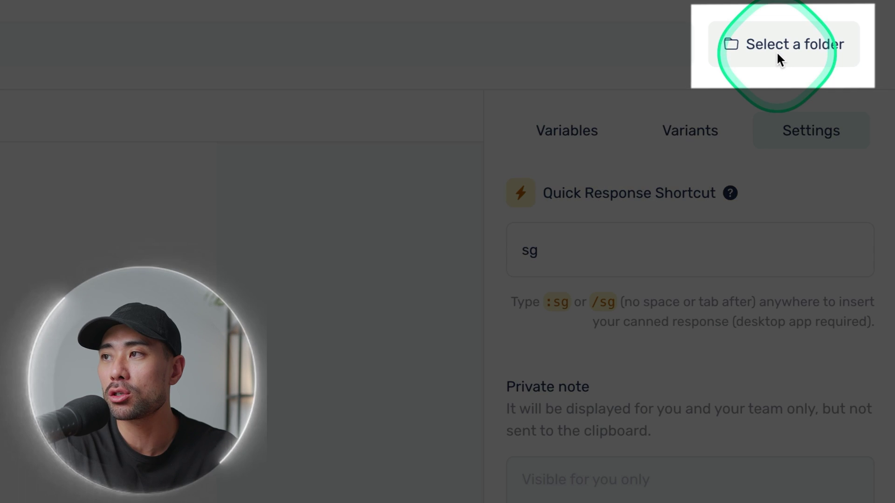
Step: Create a folder named Demo from the response's folder selection
left_click(792, 16)
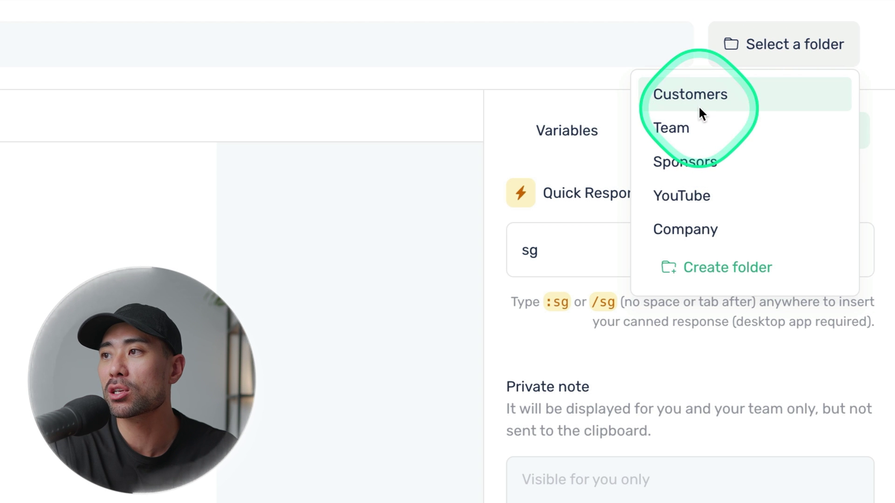
left_click(708, 267)
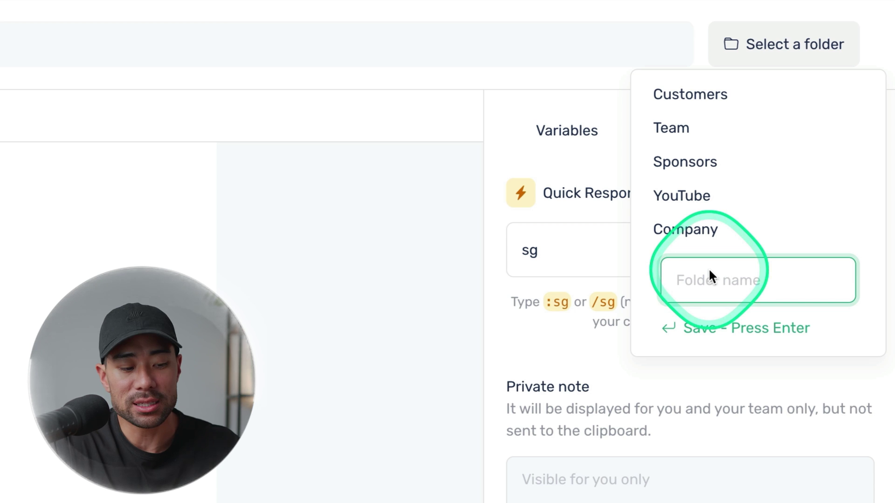
type("Demo")
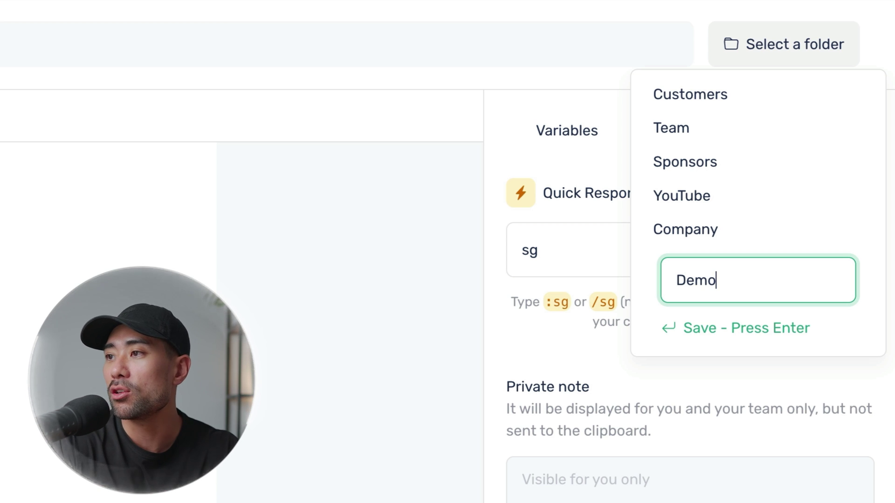
left_click(696, 326)
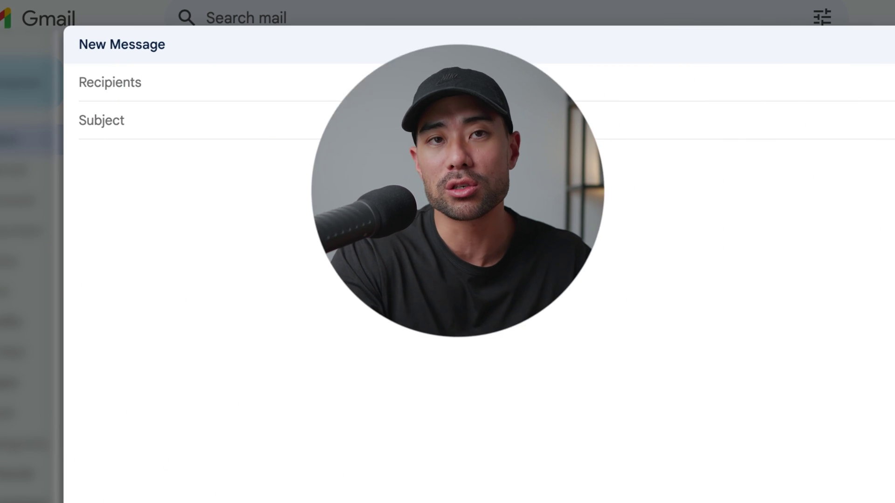
Step: Insert the email signature into the body of a new Gmail message with the /sg shortcut
type("/")
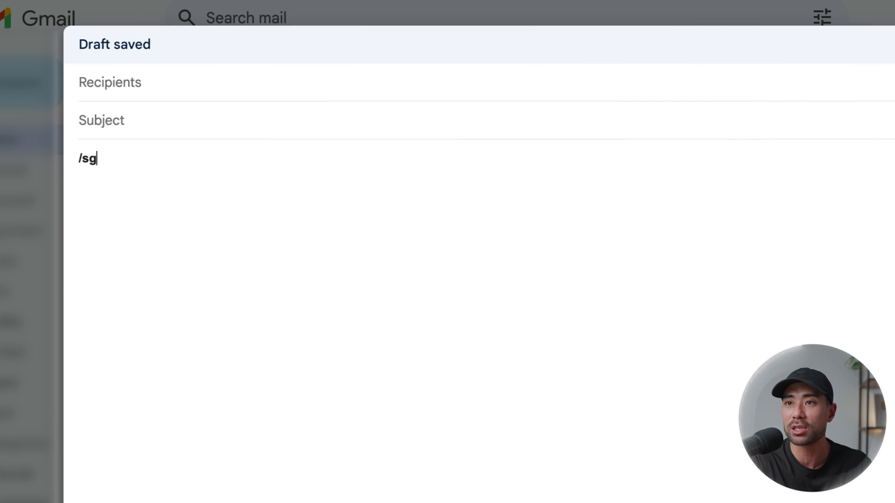
type("sg")
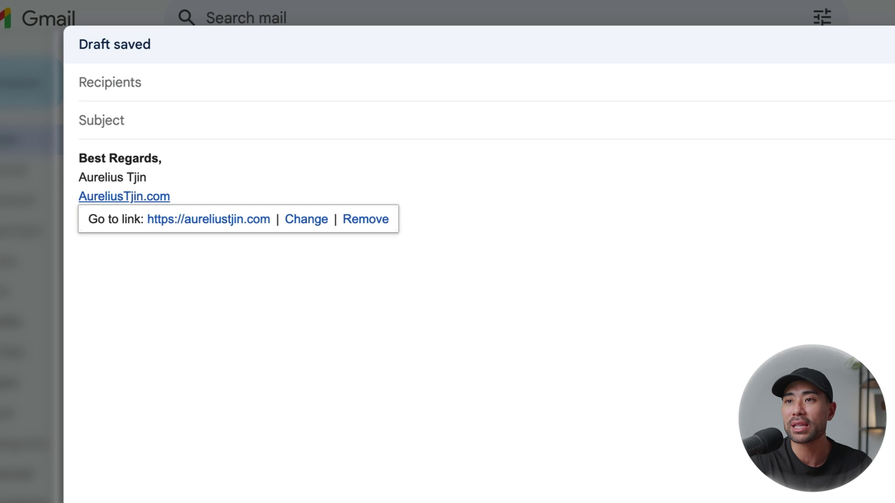
left_click(185, 197)
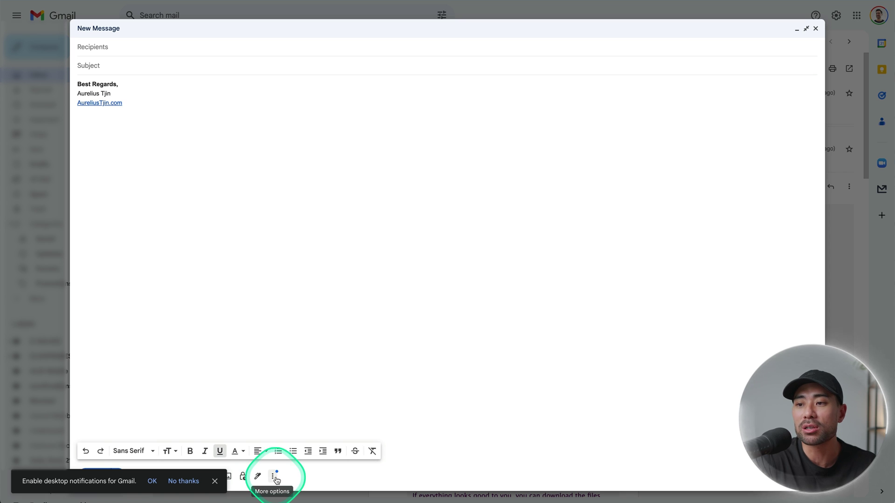
Step: Examine where Gmail's own Templates feature sits among the message's additional options
left_click(275, 477)
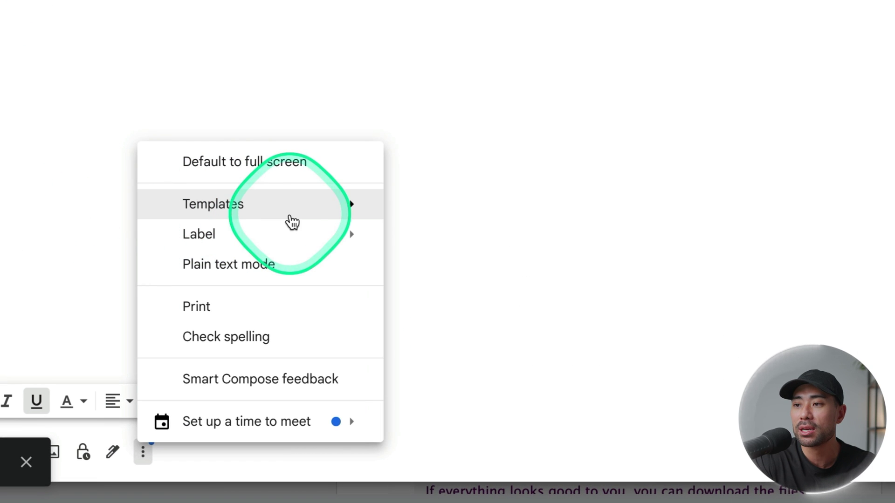
mouse_move(290, 223)
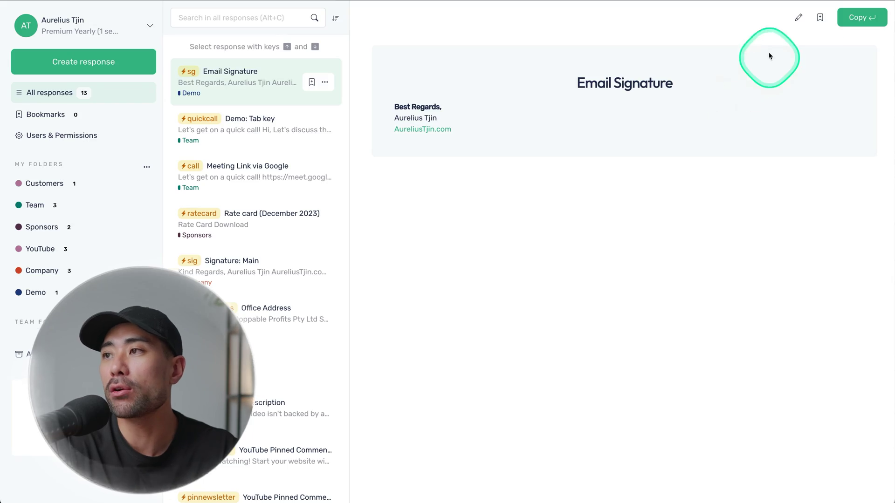
Step: Switch to typedesk, edit the Email Signature response and insert the Your first name variable above the sign-off
left_click(712, 27)
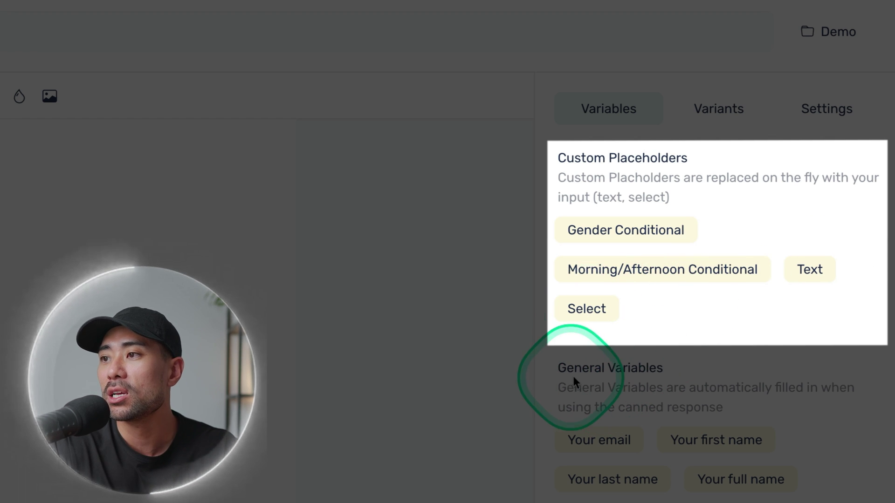
scroll(572, 376, "down", 4)
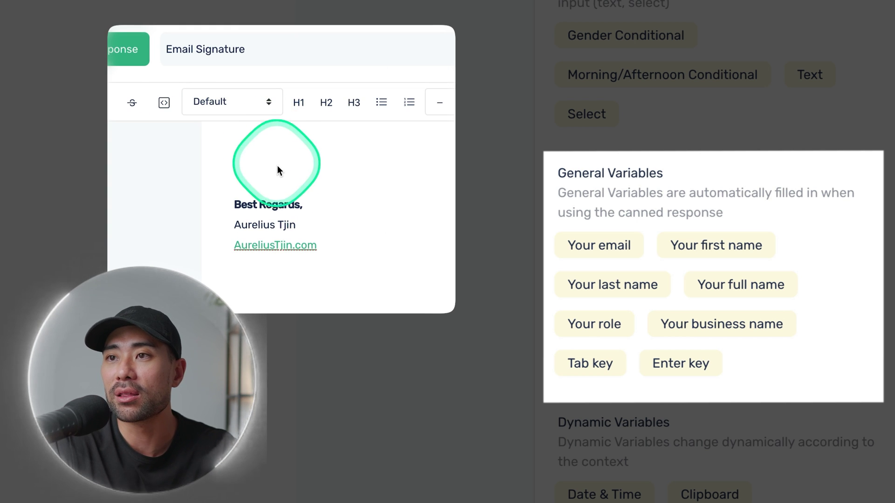
left_click(711, 245)
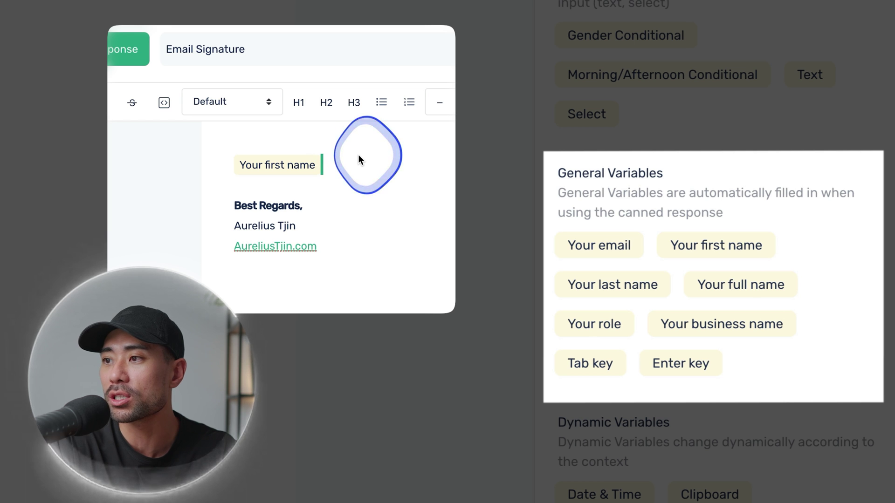
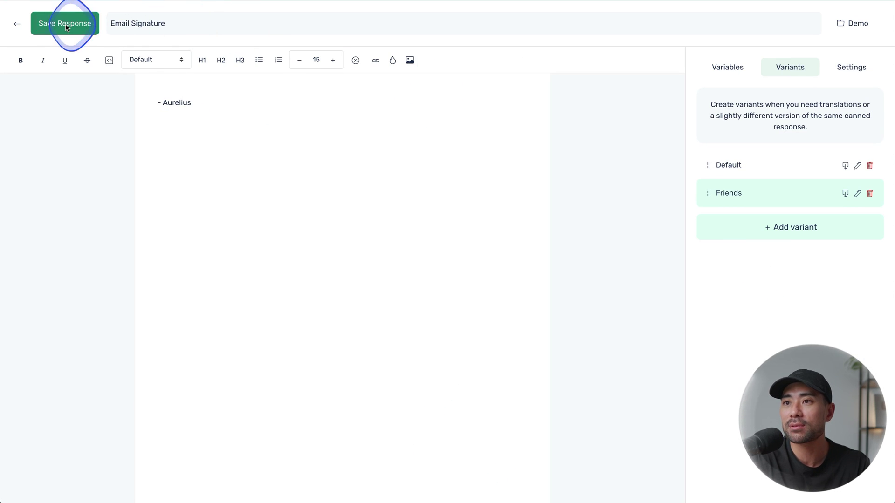
Step: Save the Email Signature response with its Friends variant and preview that variant
left_click(66, 27)
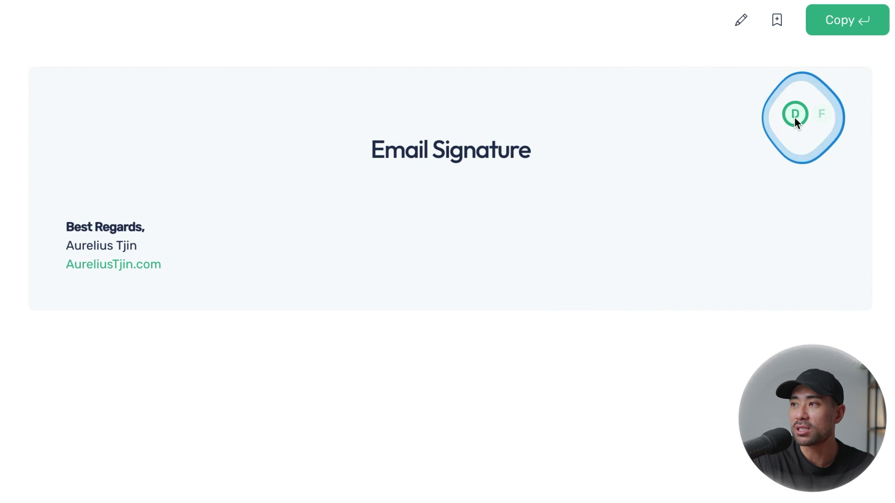
left_click(822, 116)
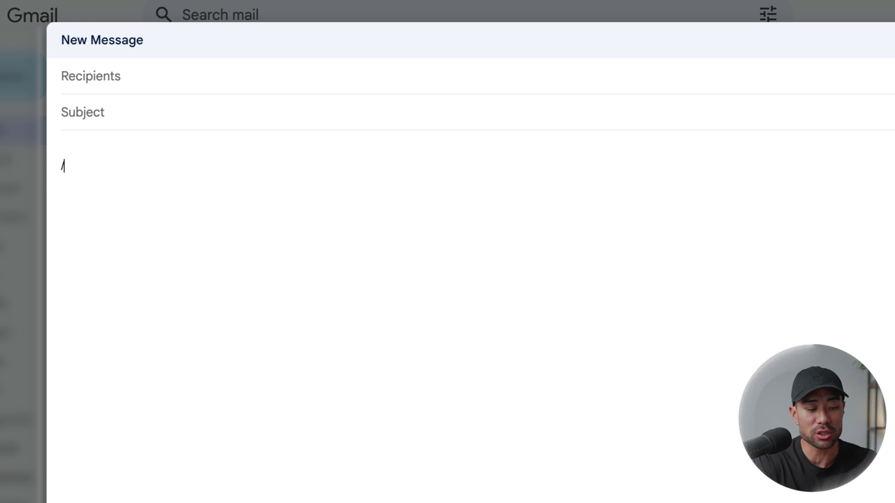
Step: In a new Gmail message, expand the /sg shortcut and insert the Friends variant of the signature
type("g")
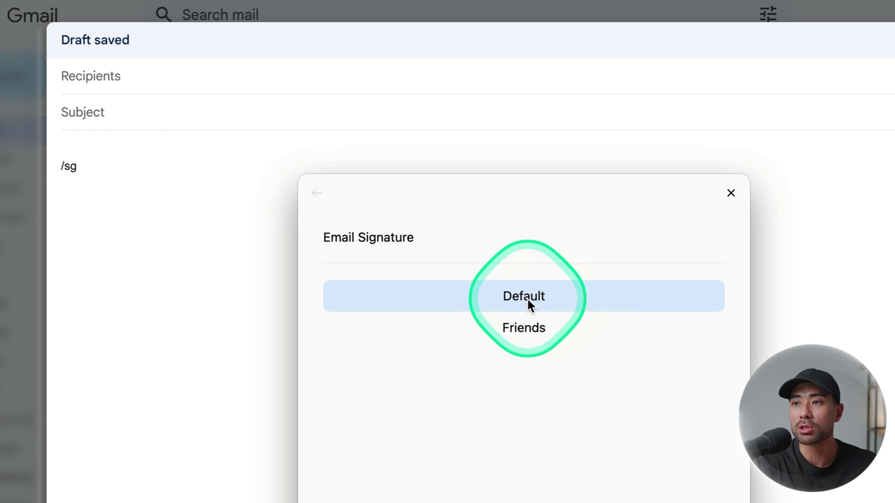
left_click(524, 330)
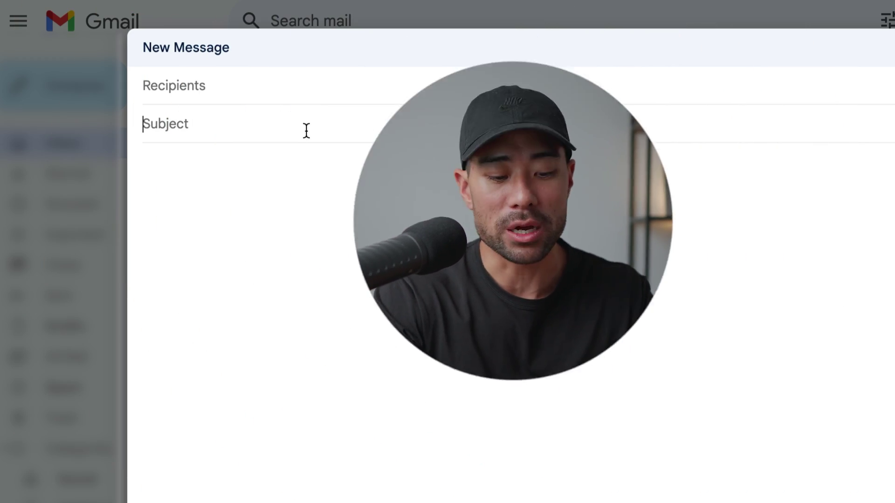
Step: Begin a slash shortcut in the subject line of the new Gmail message
type("/")
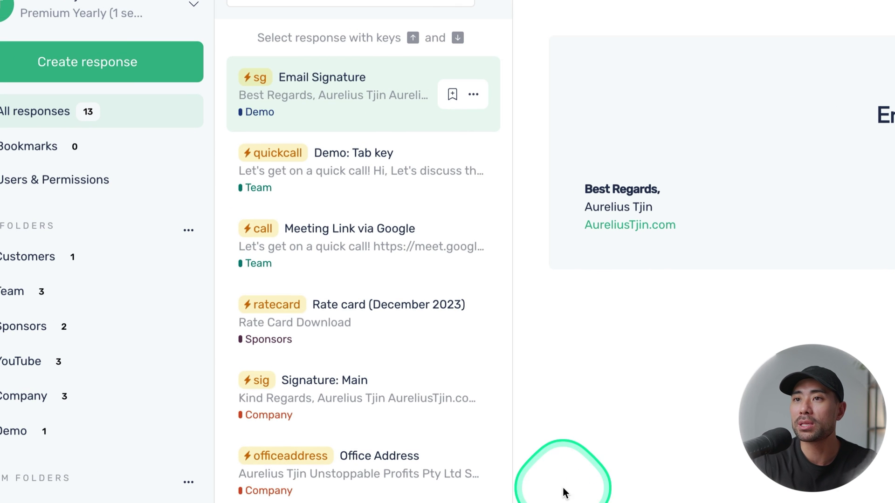
Step: Create a typedesk response named Quick Call whose first line reads "Let's get on a quick call"
left_click(150, 60)
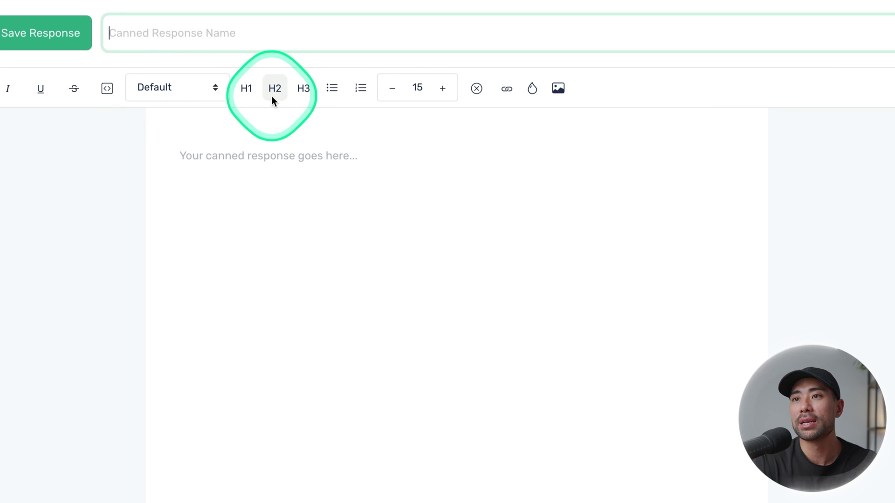
type("Quick Call")
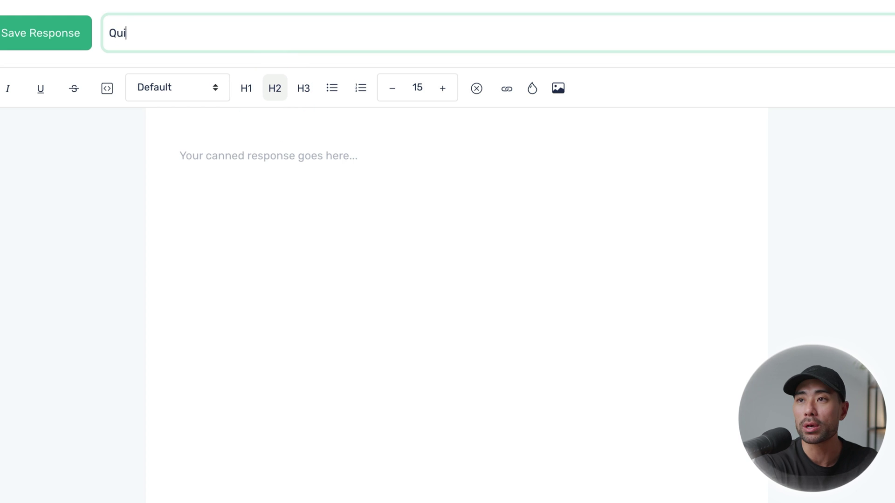
left_click(379, 193)
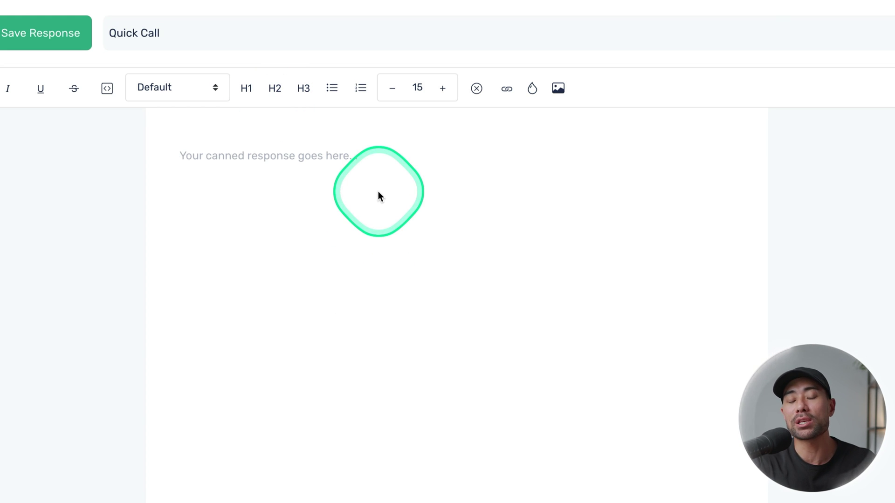
type("Let's get on a quick call")
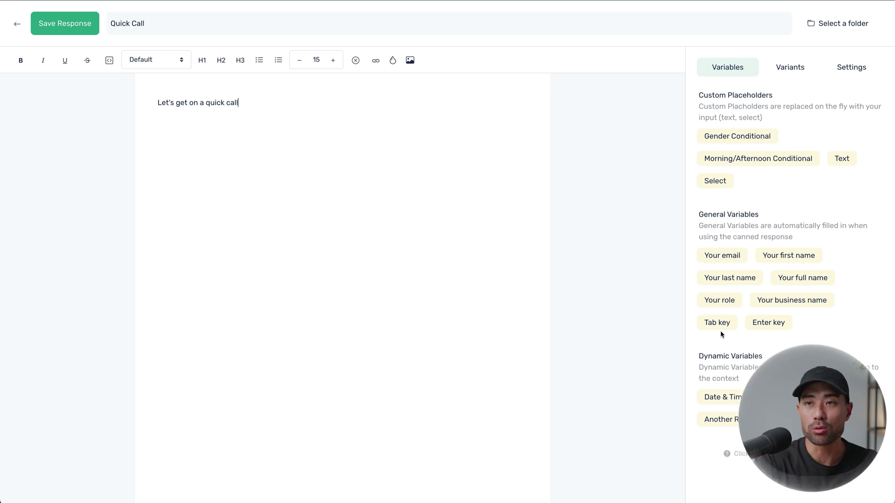
Step: Add a Tab key variable below the first line, followed by "Hi,", "Here is the meeting URL:" and "Looking forward to the call."
key("Return")
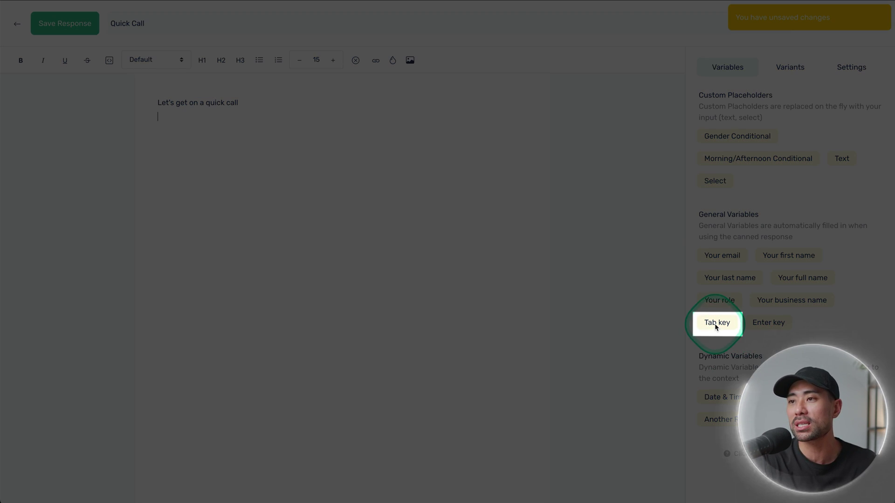
left_click(714, 323)
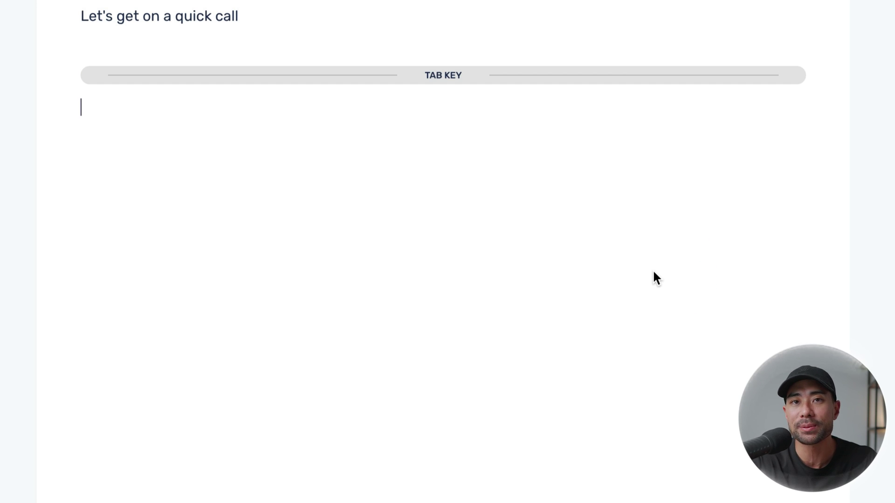
type("Hi,  Here is the meeting URL:  Looking forward to the call.")
left_click(403, 345)
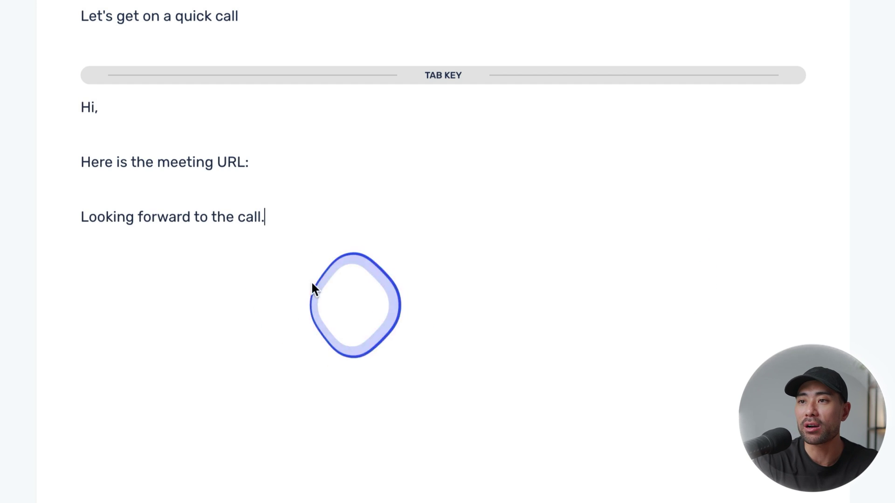
left_click_drag(312, 284, 58, 113)
left_click(226, 280)
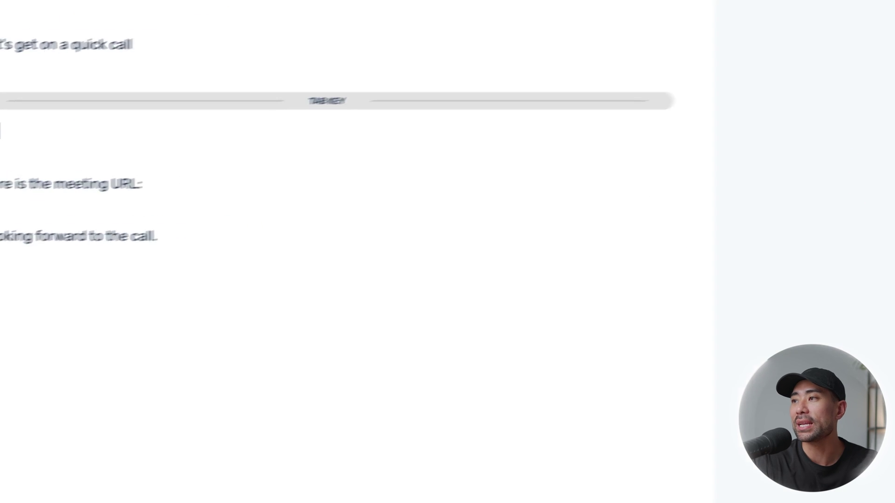
Step: Set the Quick Call response's quick response shortcut to qk and save the response
left_click(664, 156)
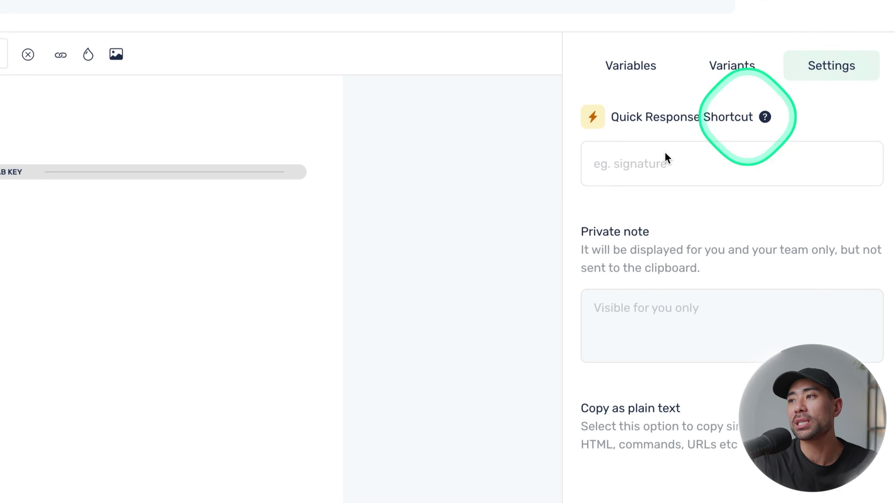
left_click(611, 169)
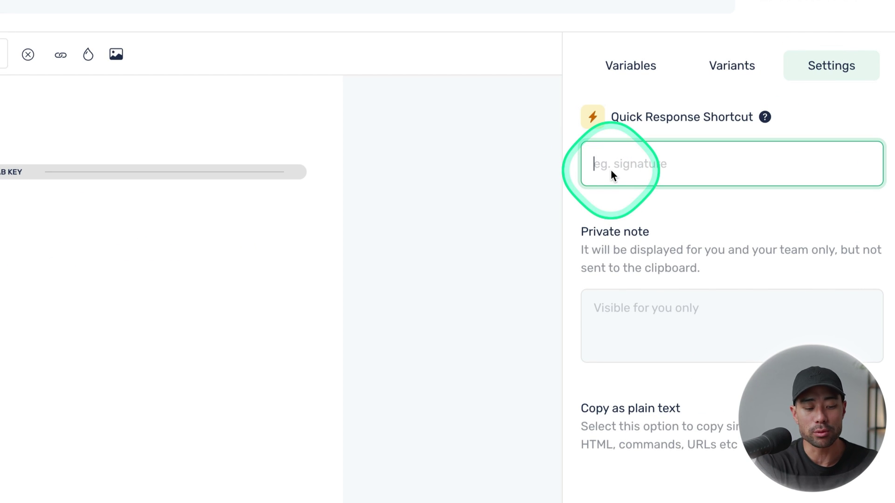
type("qk")
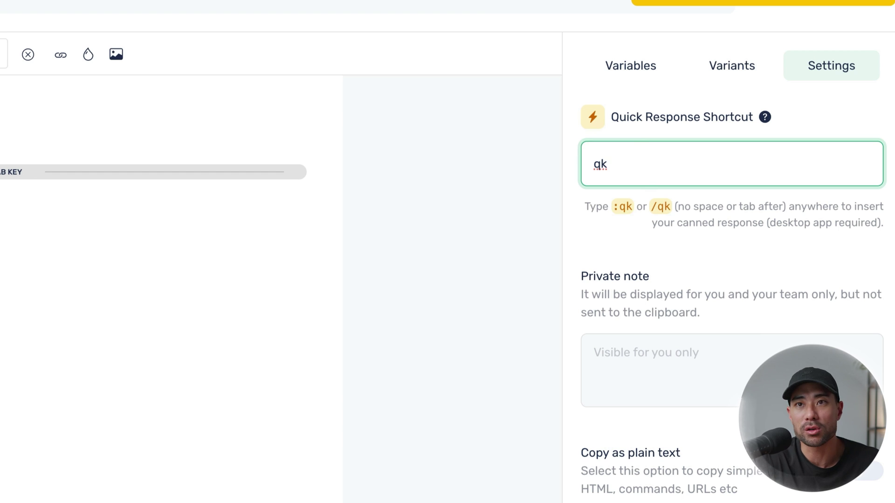
left_click(333, 358)
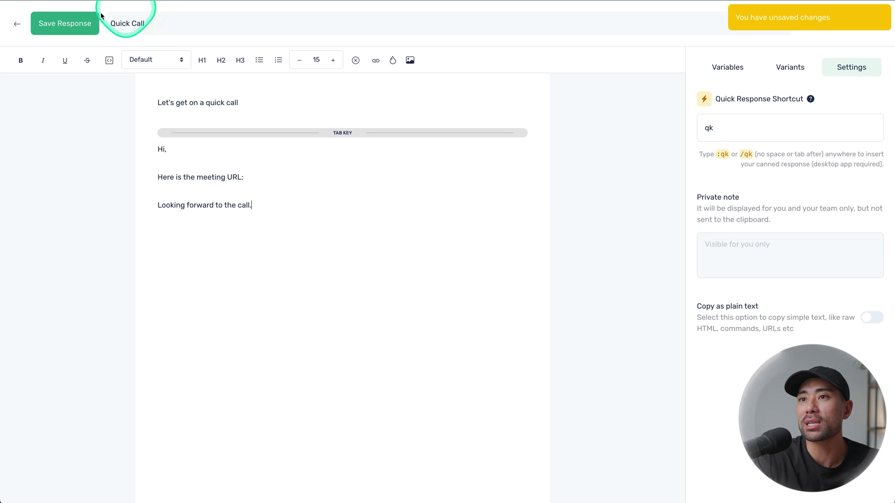
left_click(181, 67)
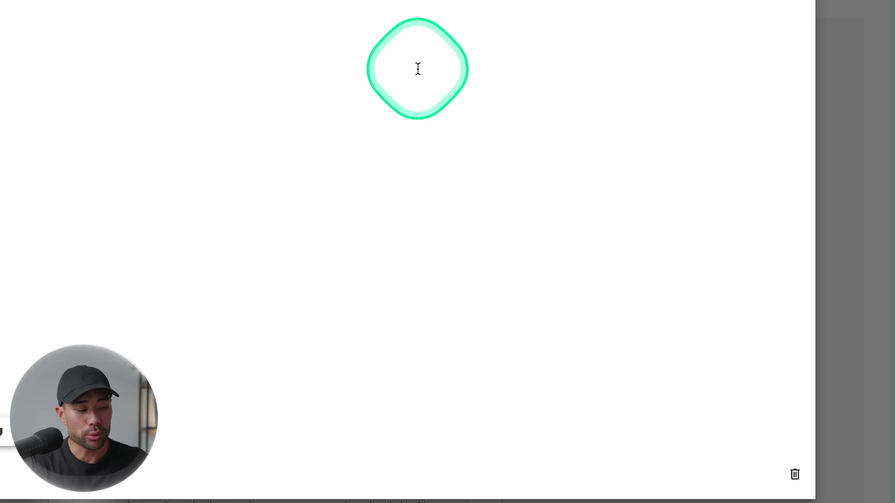
Step: Search typedesk's quick response list over the Gmail message for qui and for sig, and insert Signature: Main
key("alt+c")
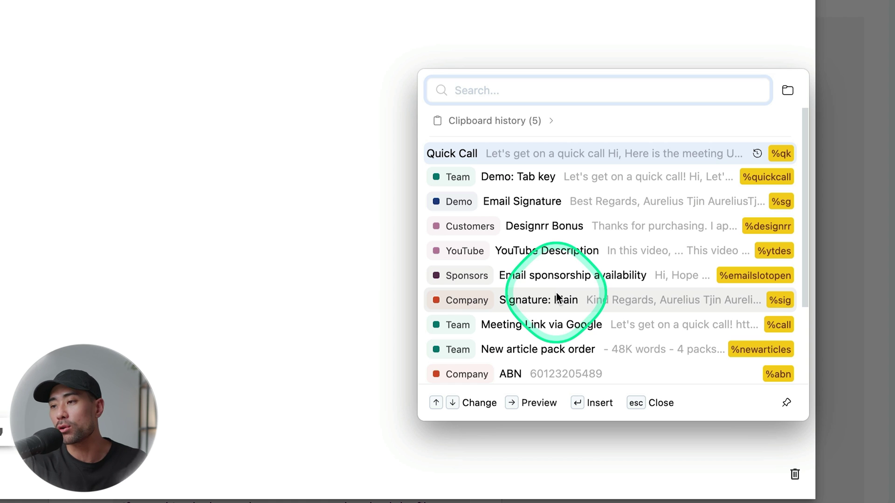
left_click(528, 91)
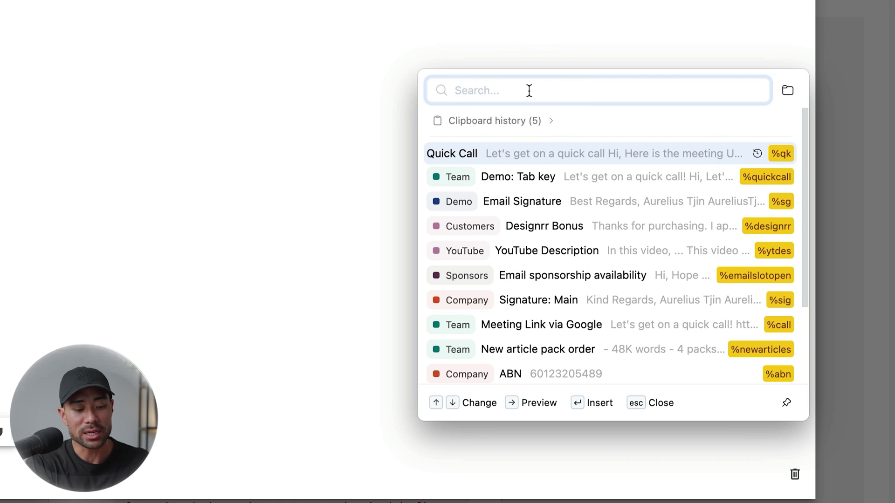
type("qui")
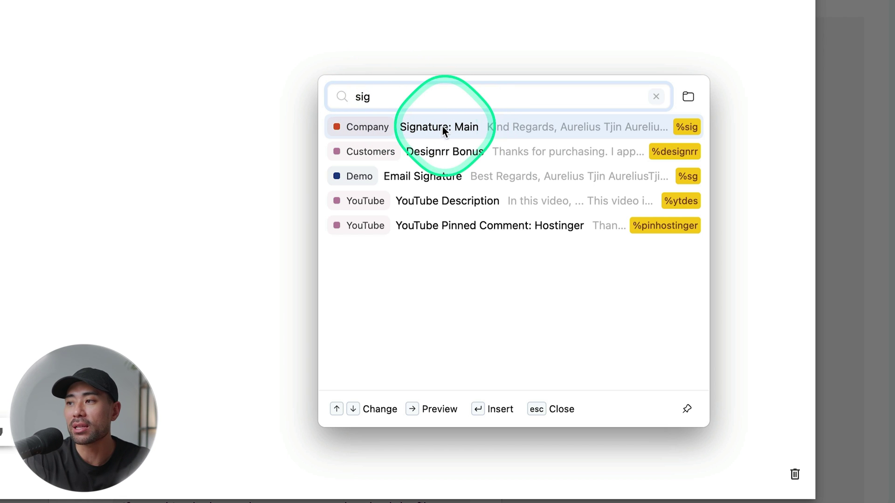
double_click(428, 128)
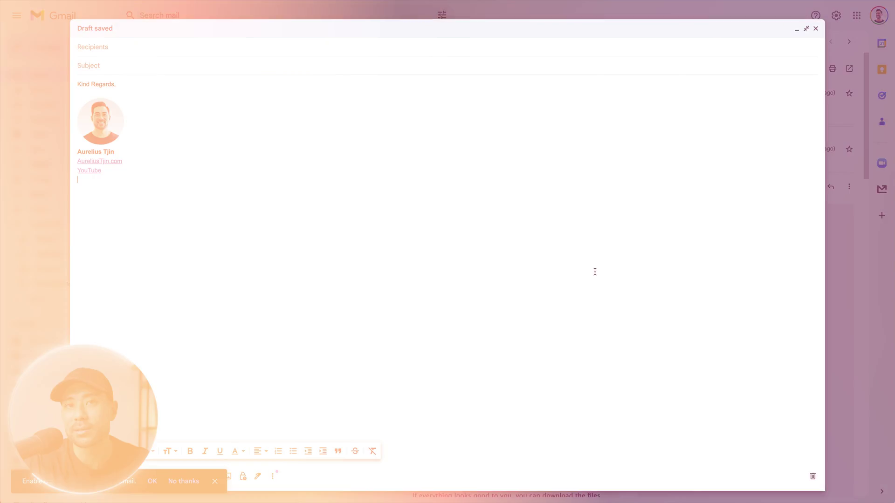